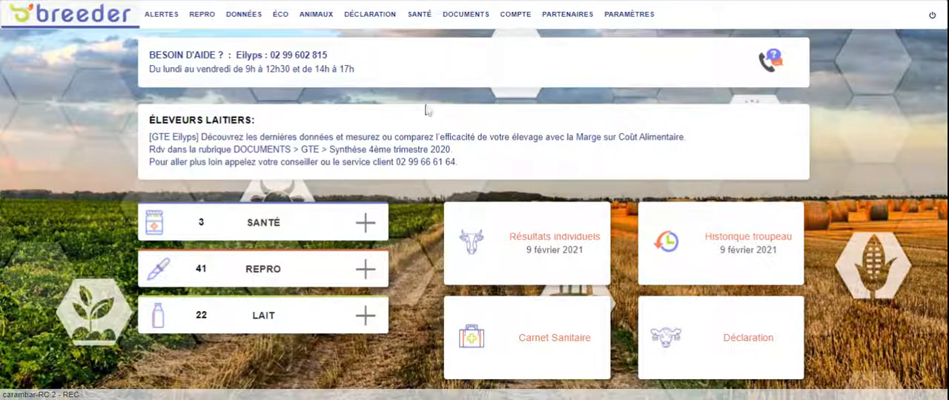
Open the birth declaration form from the identification and ear-tag ordering section
left_click(392, 28)
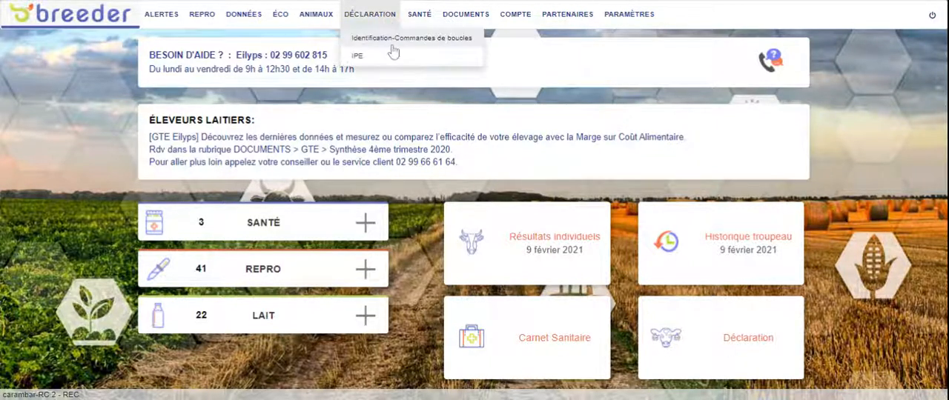
left_click(391, 42)
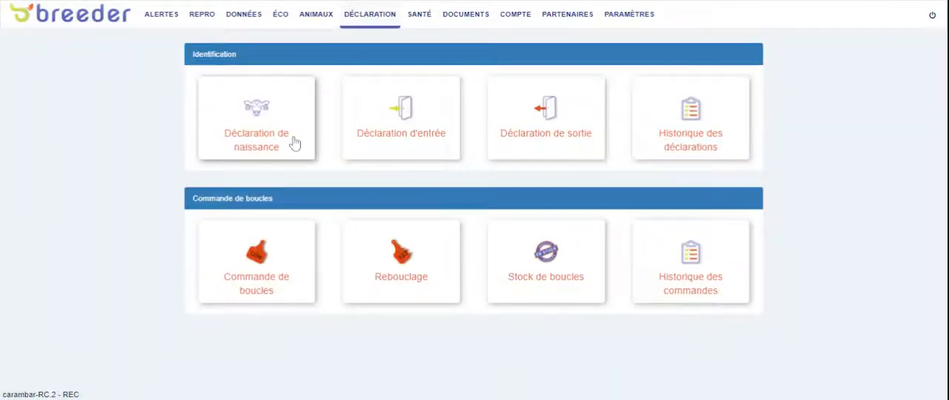
left_click(292, 142)
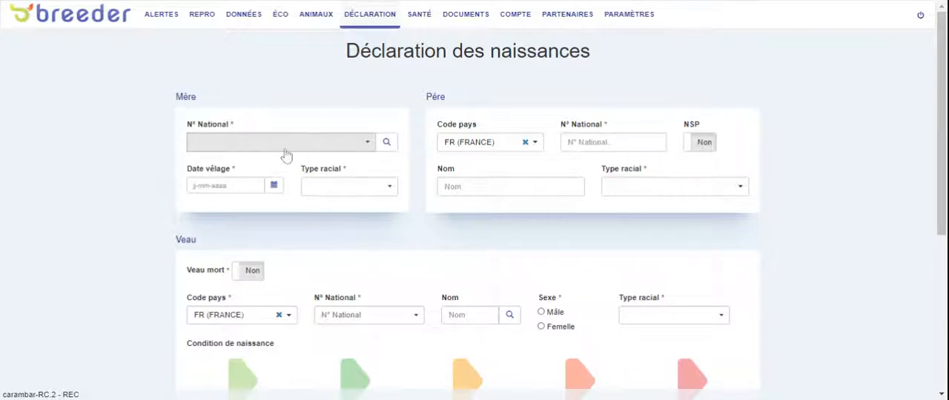
Choose PIMKIE from the cows calving soon as the mother and set the calving date to 08-03-2021
left_click(389, 148)
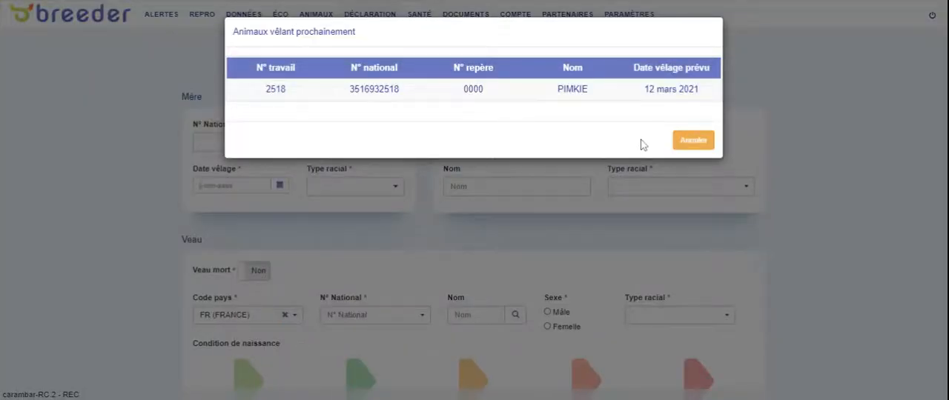
left_click(415, 92)
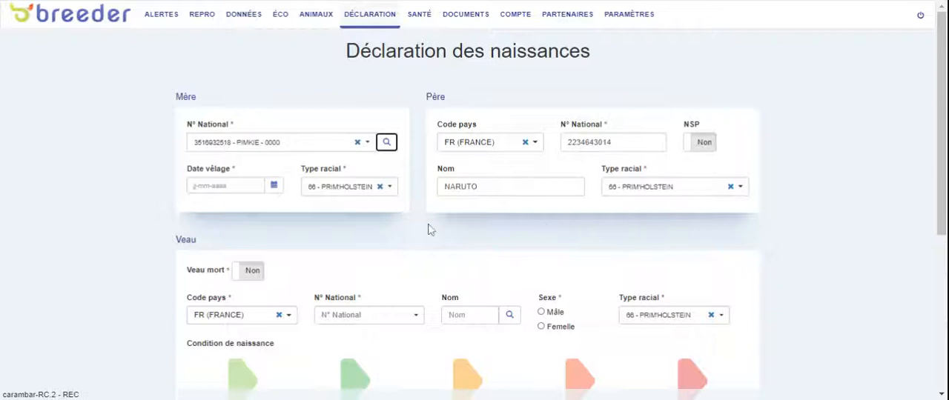
left_click(275, 189)
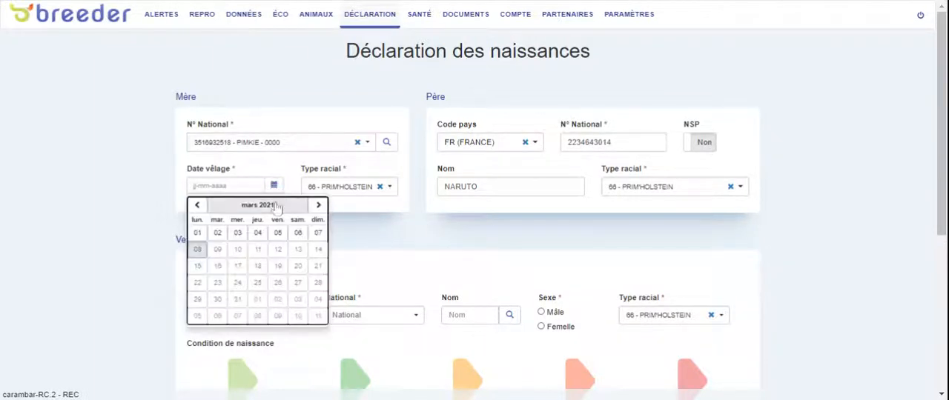
left_click(200, 252)
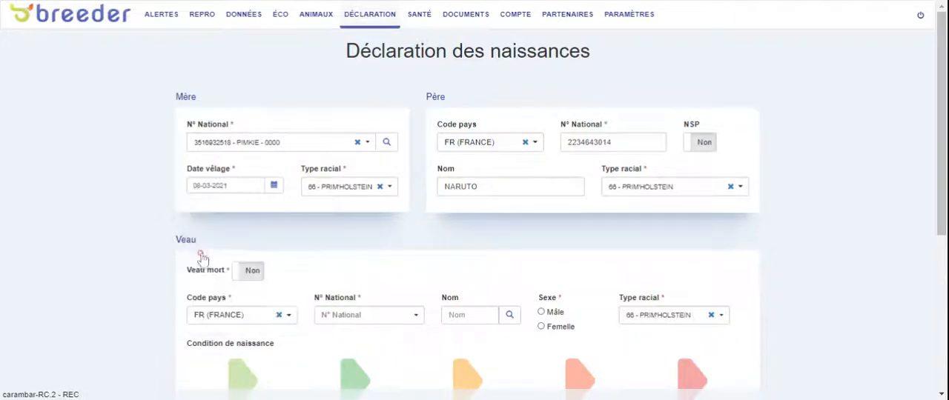
left_click_drag(941, 153, 926, 244)
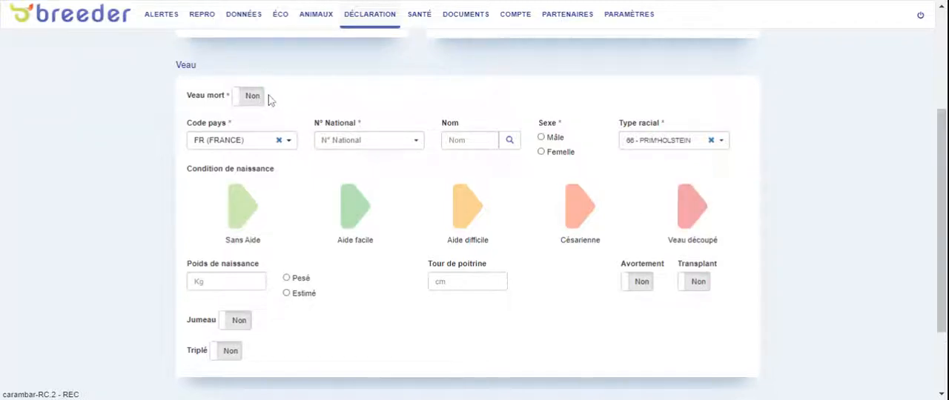
left_click(395, 151)
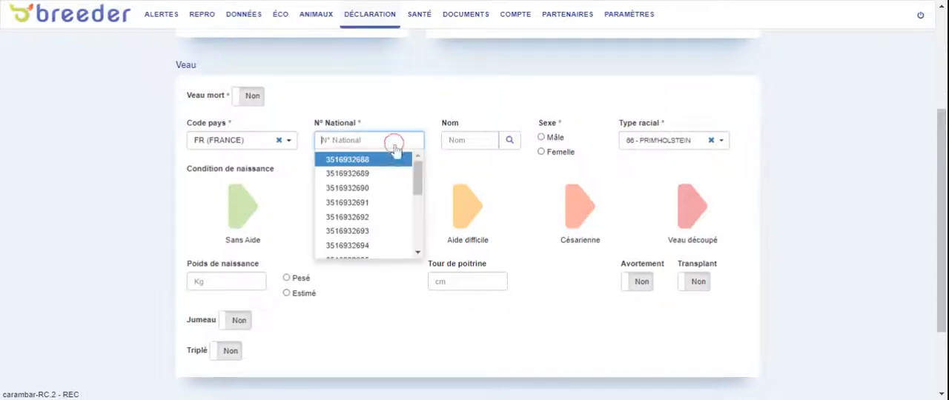
left_click(378, 220)
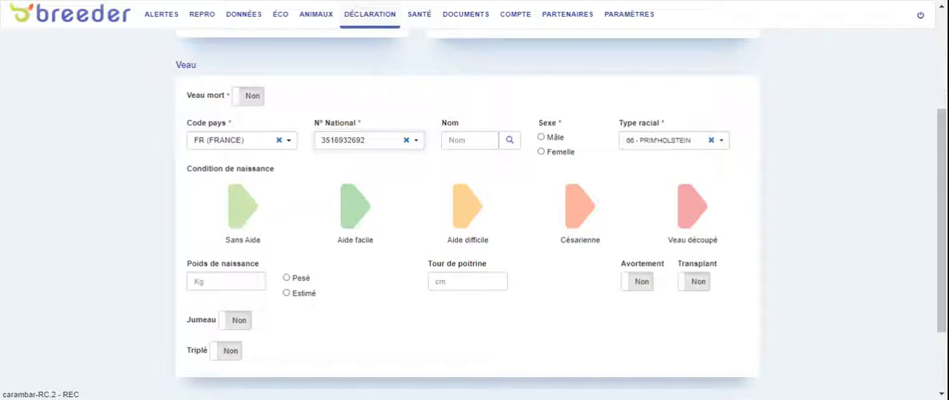
left_click(510, 143)
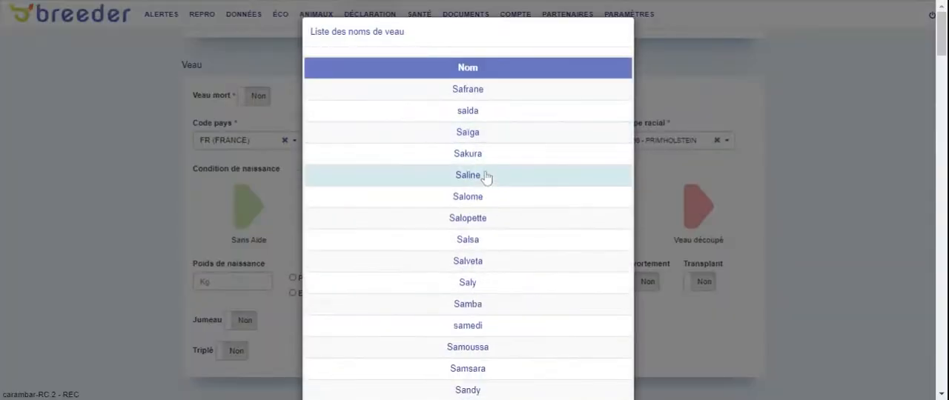
left_click(486, 157)
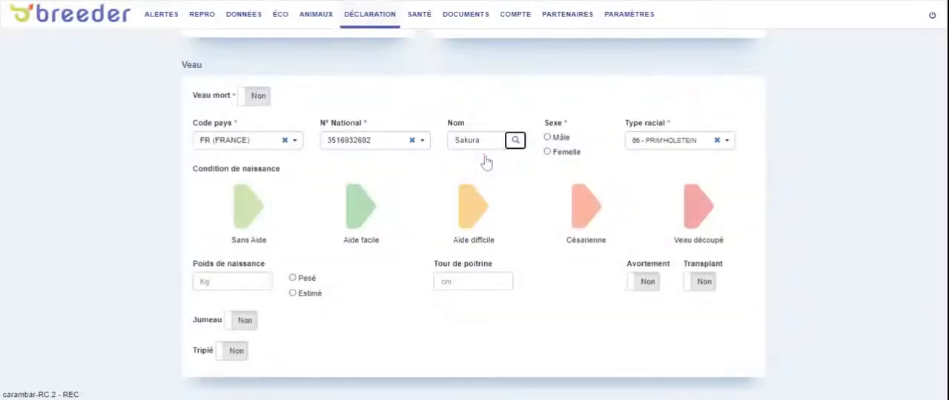
left_click(542, 153)
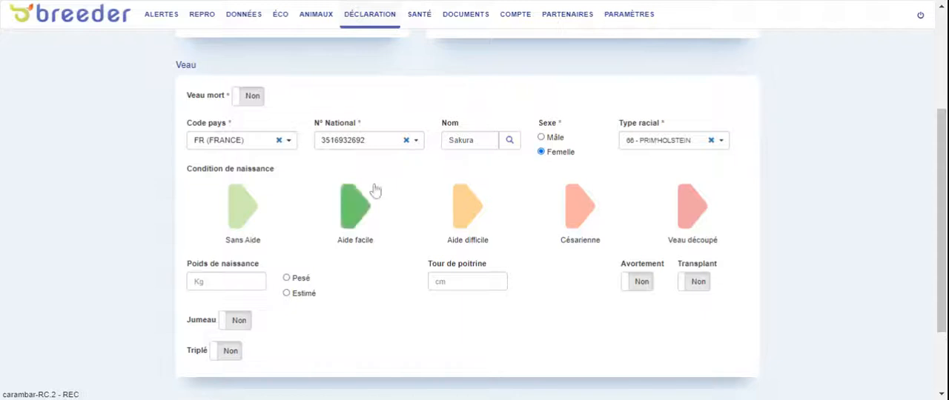
Set the first calf's birth condition to Sans Aide and its birth weight to 20 kg, marked as Estimé
left_click(251, 215)
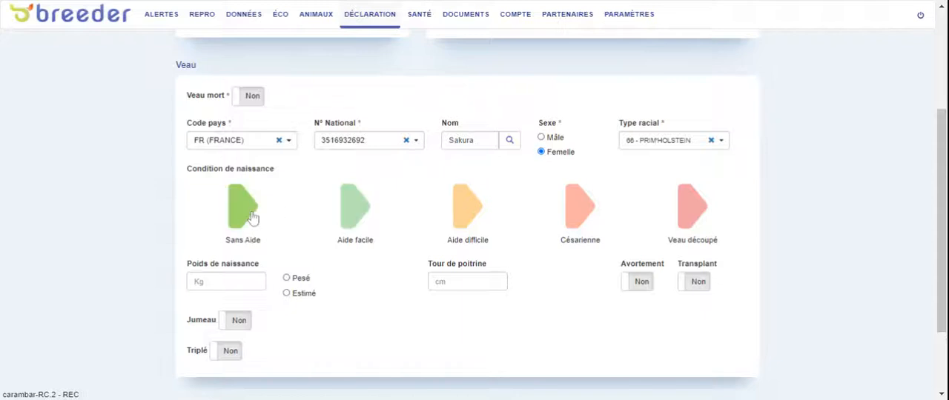
left_click(217, 283)
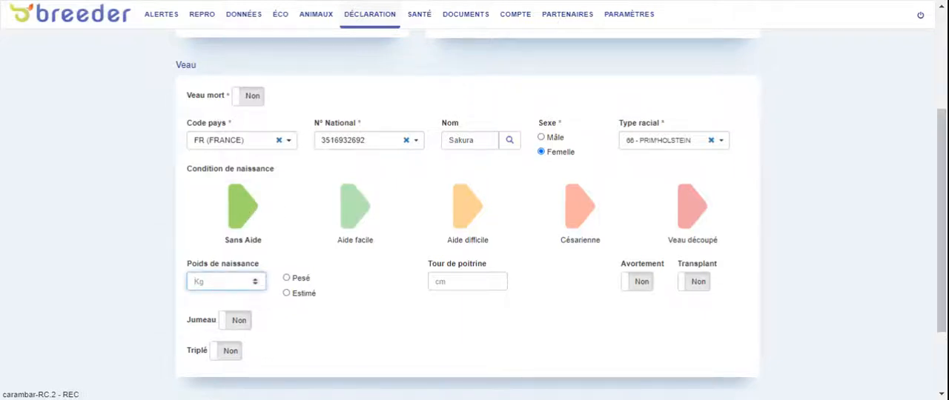
type("20")
left_click(286, 295)
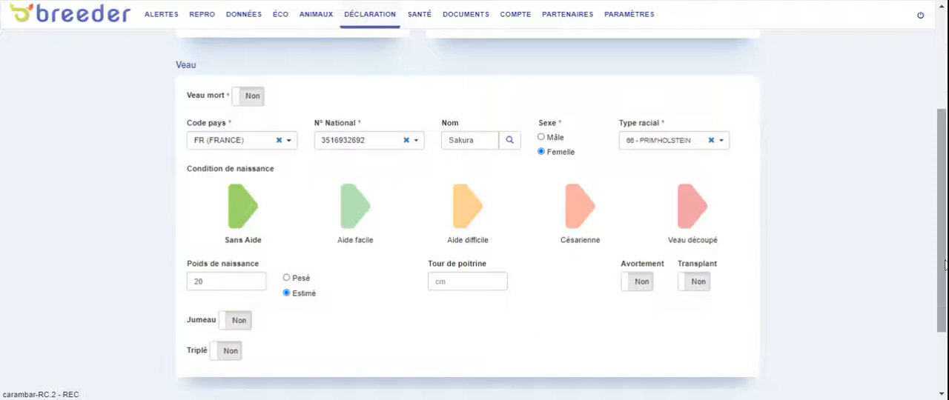
Mark the birth as Triplé, then submit and confirm the first calf's declaration
scroll(943, 265, "down", 1)
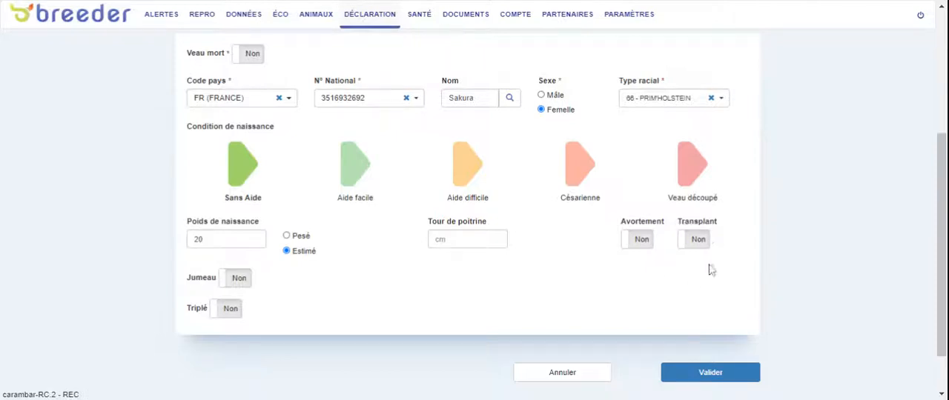
left_click(232, 317)
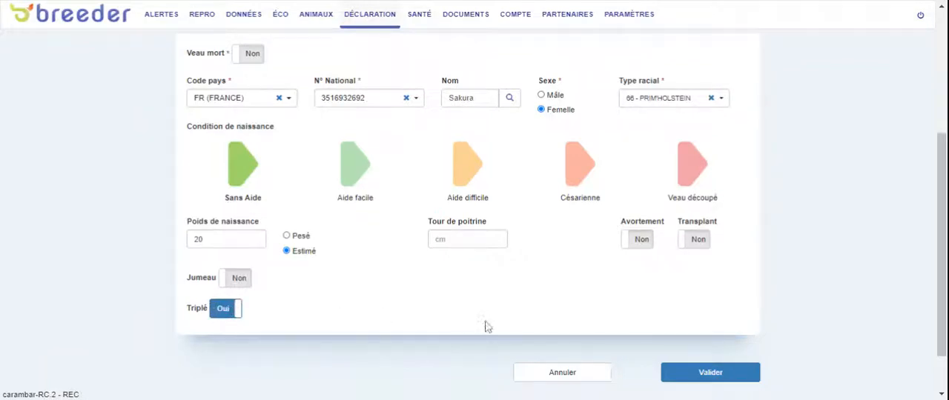
left_click(688, 376)
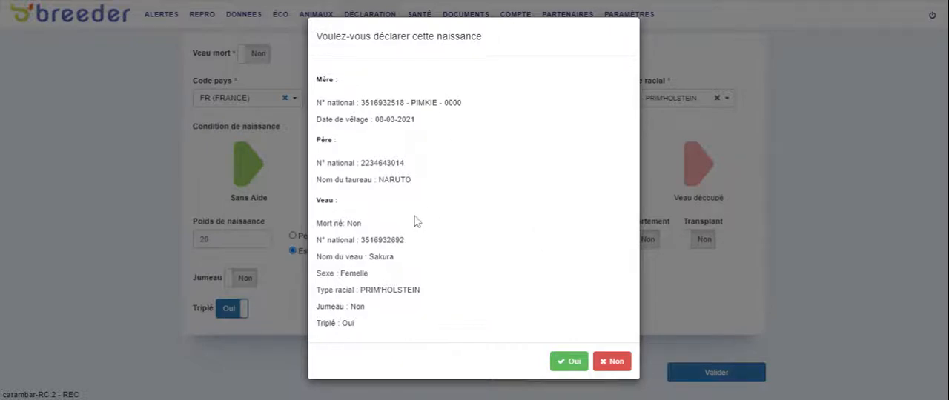
left_click(574, 363)
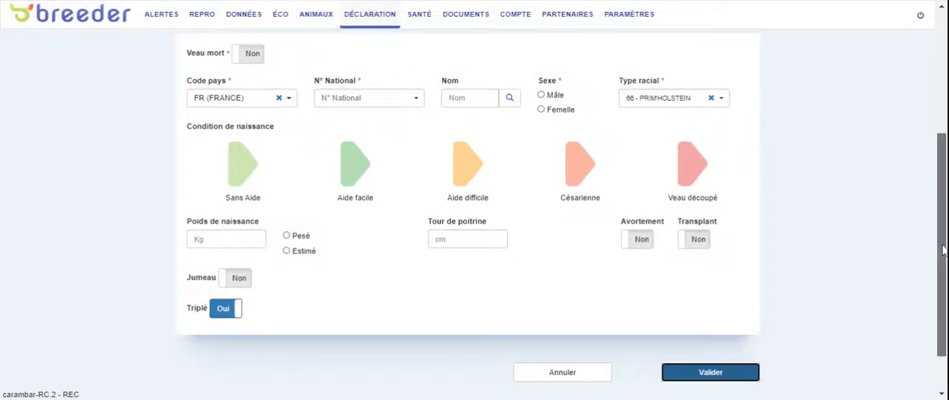
mouse_move(942, 251)
left_mouse_down()
mouse_move(935, 145)
mouse_move(942, 268)
mouse_move(926, 250)
left_mouse_up()
left_click(420, 96)
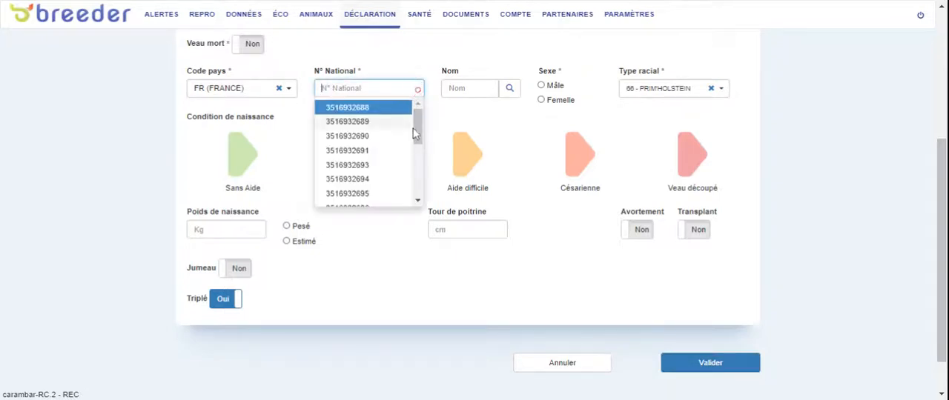
left_click(377, 166)
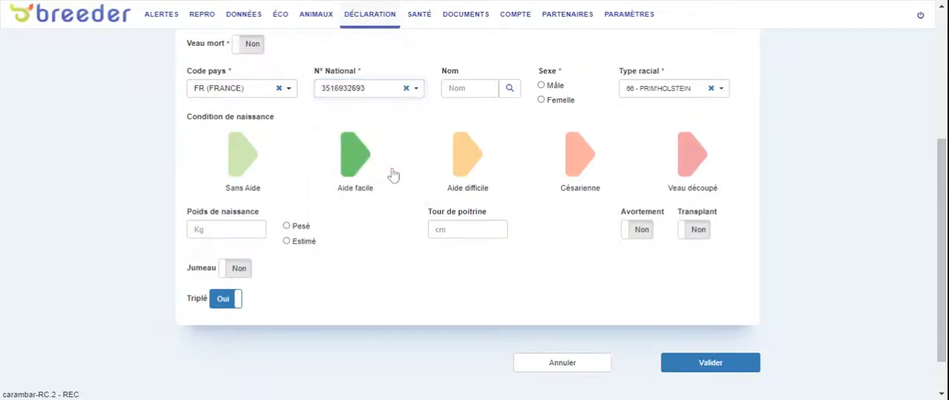
left_click(538, 88)
left_click(542, 86)
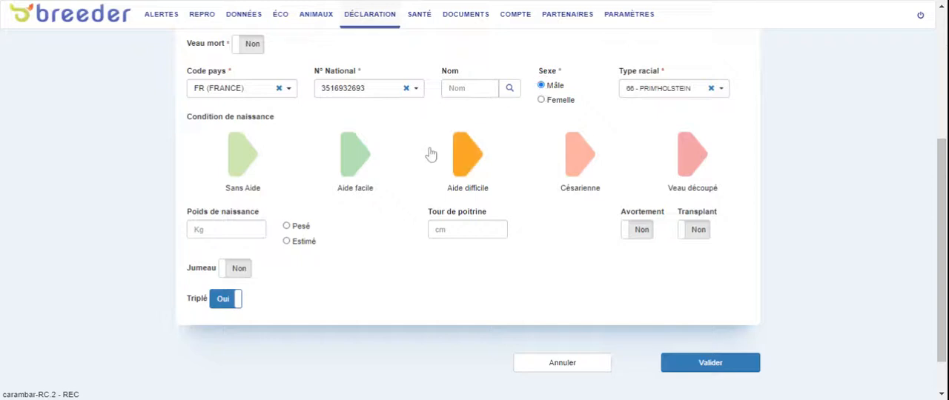
Record the second calf's birth as Sans Aide with an estimated weight of 25 kg, and submit and confirm its declaration
left_click(250, 169)
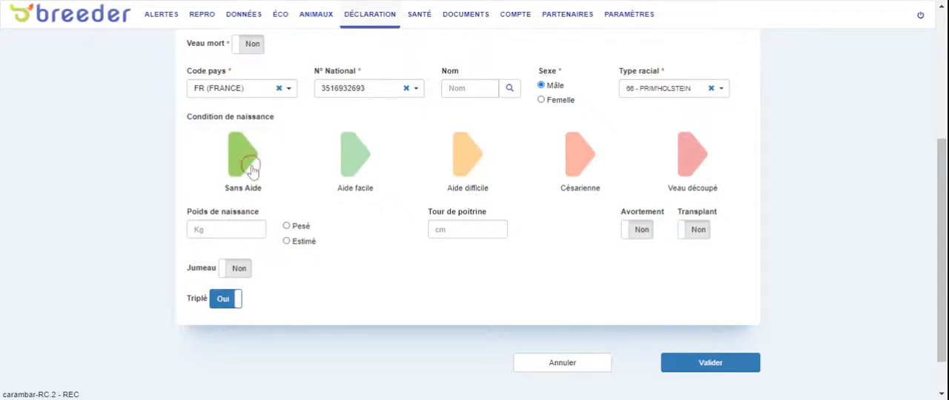
left_click(232, 233)
type("25")
left_click(286, 241)
left_click(687, 359)
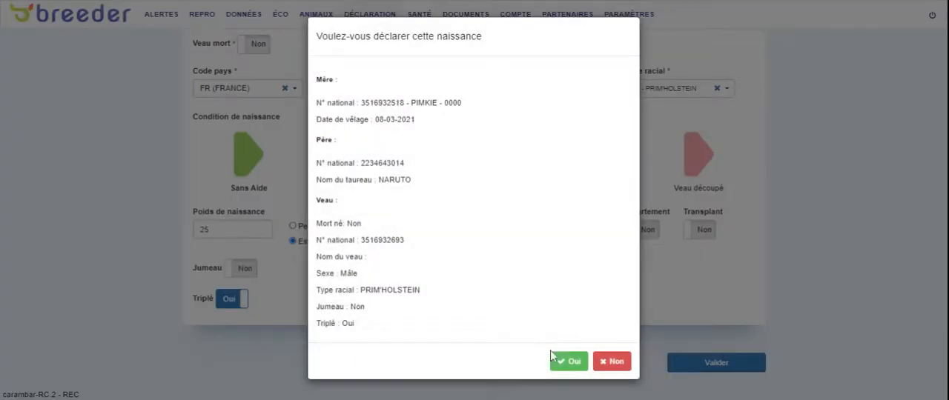
left_click(568, 366)
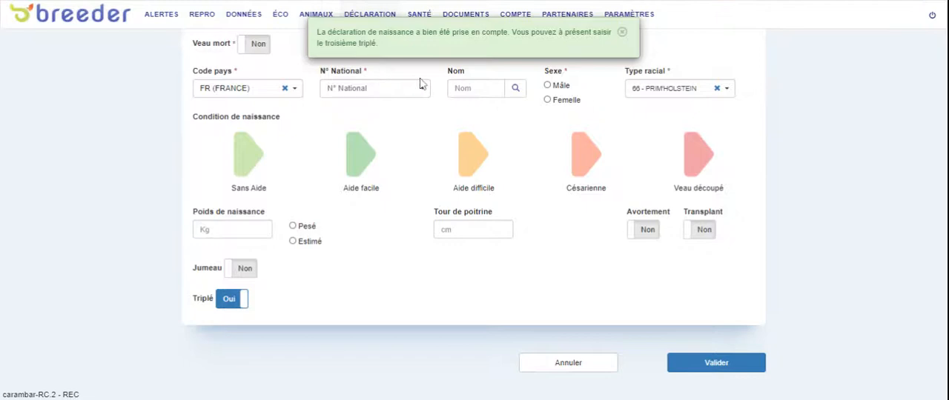
left_click(256, 46)
left_click(383, 94)
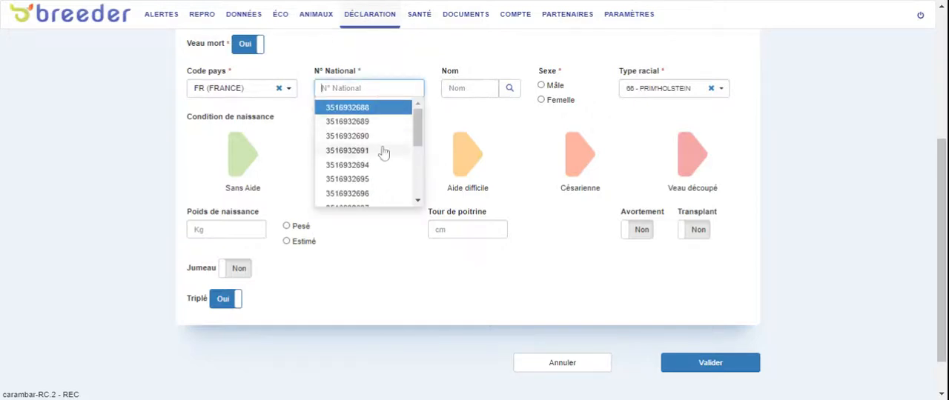
left_click(368, 168)
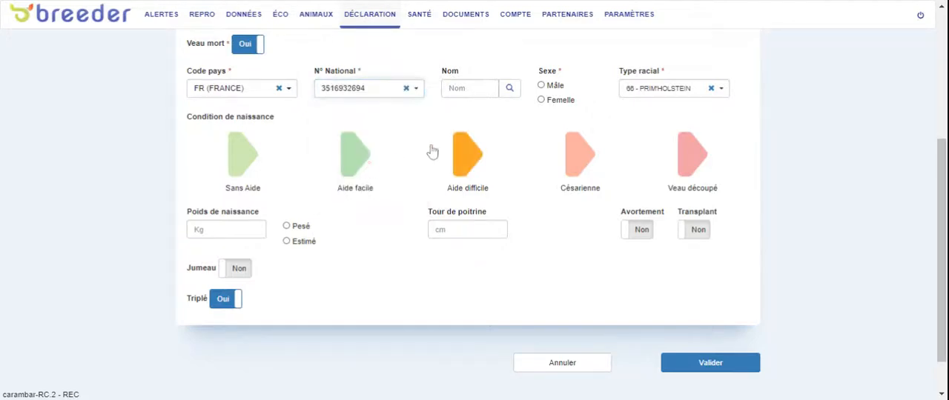
left_click(479, 90)
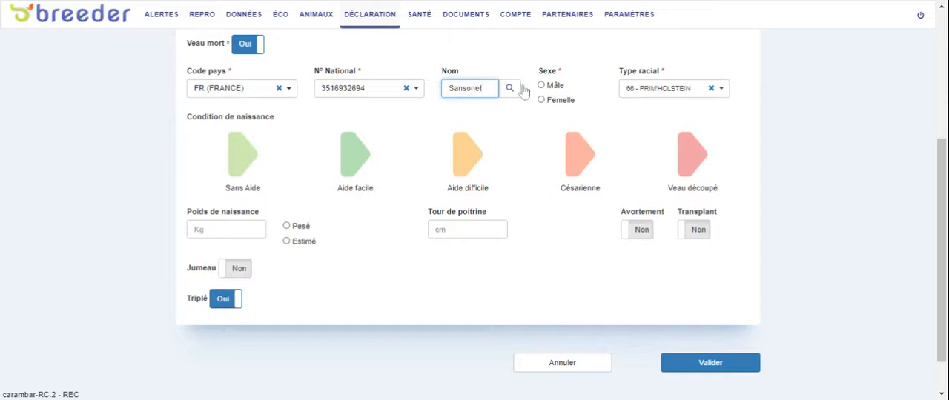
left_click(560, 100)
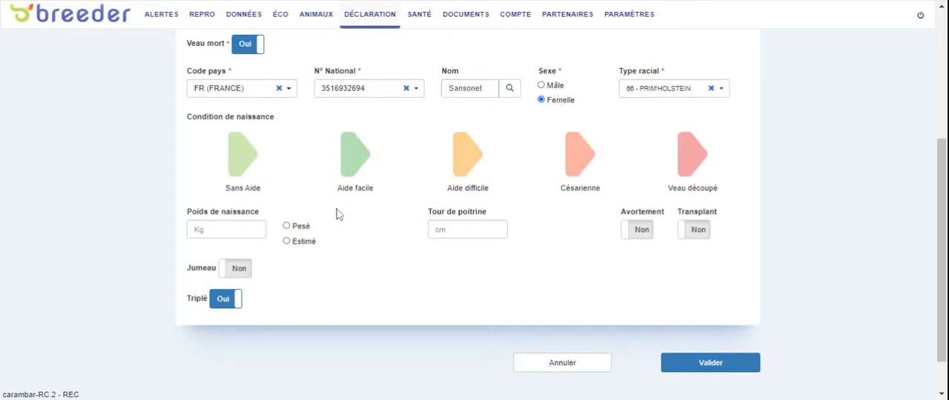
Record the third calf's birth as Sans Aide with an estimated weight of 15 kg, and submit and confirm its declaration
left_click(225, 180)
left_click(217, 231)
type("15")
left_click(287, 241)
left_click(715, 367)
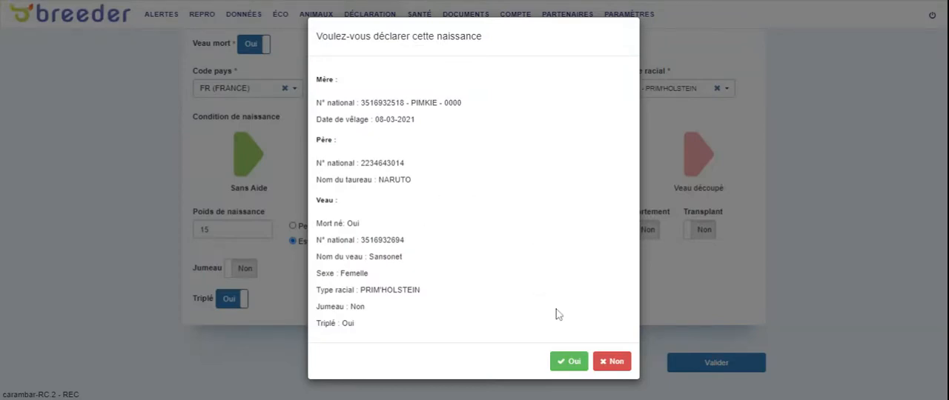
left_click(569, 361)
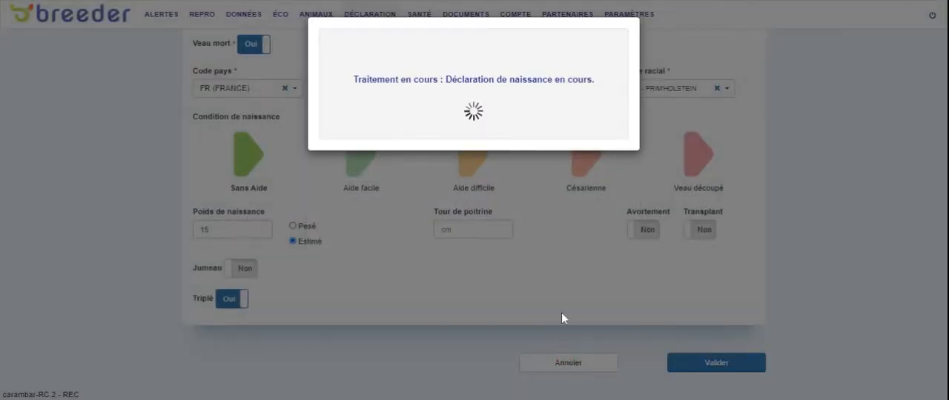